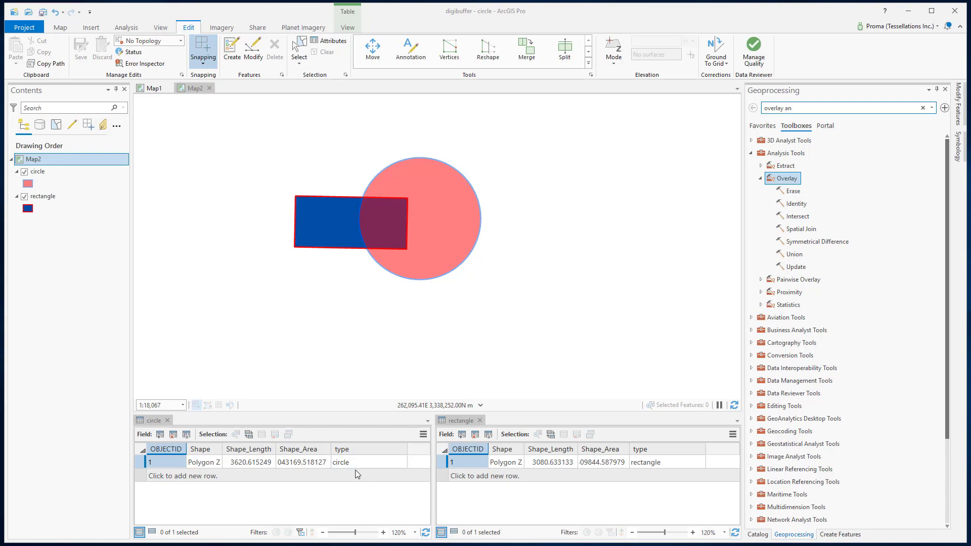
- Compare the rectangle and circle type values, then bring up the Union overlay tool
left_click(655, 464)
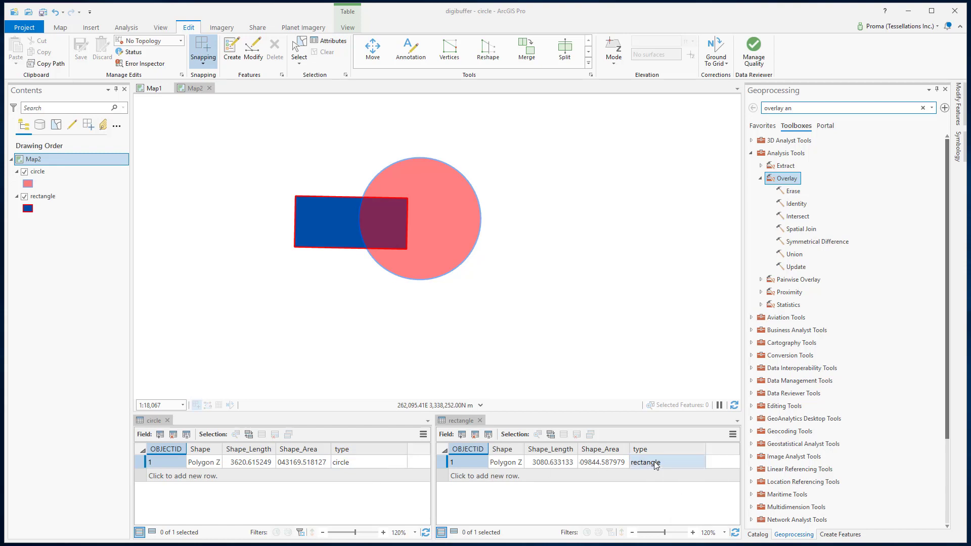
left_click(372, 465)
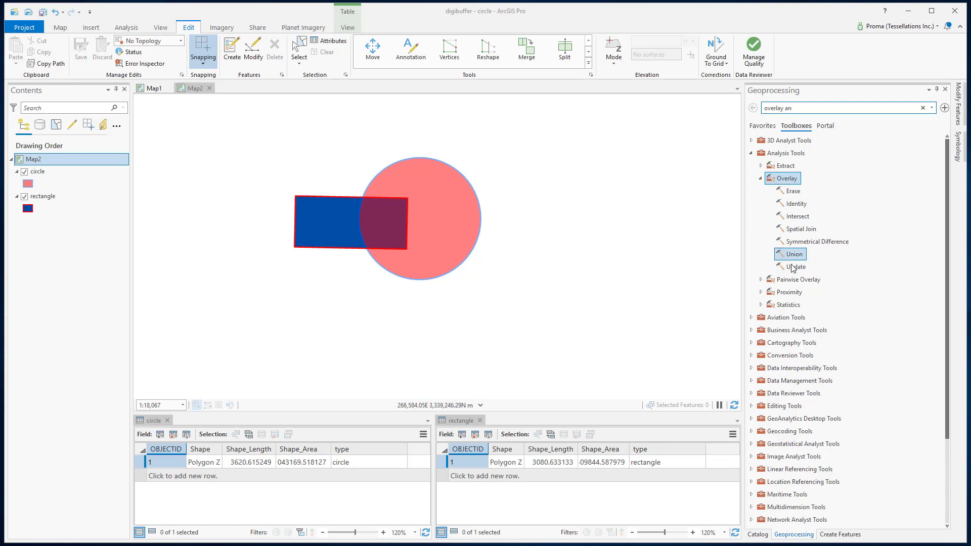
left_click(813, 241)
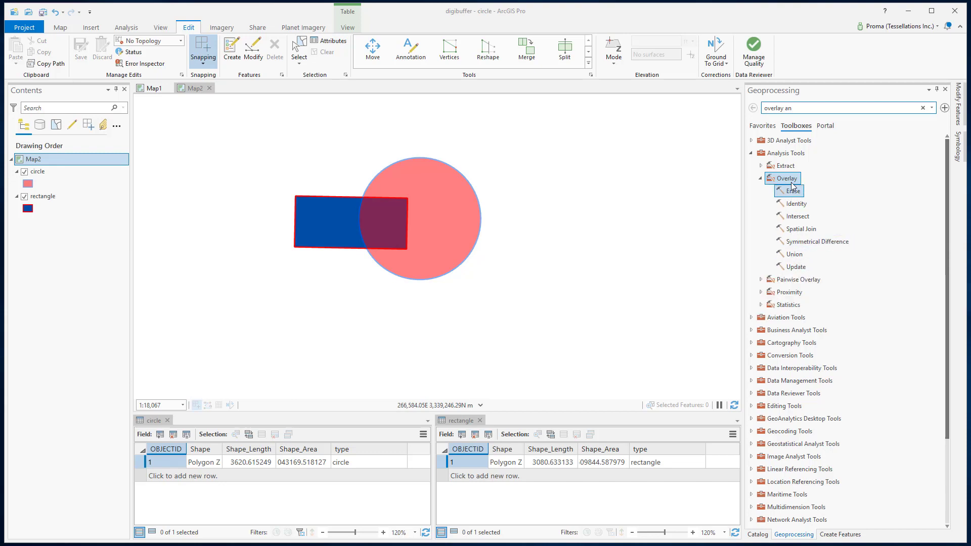
left_click(793, 254)
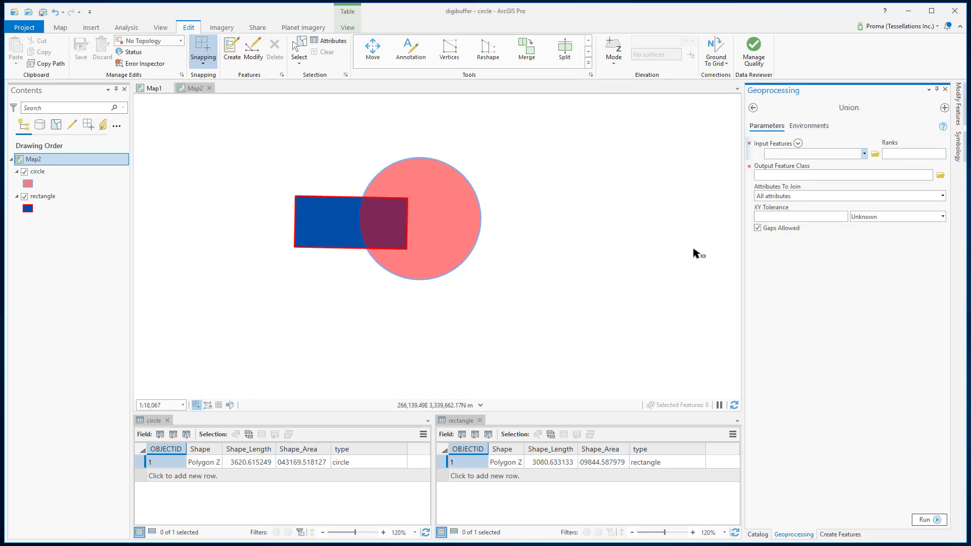
- Drop the circle and rectangle layers into Union's Input Features for the union_cir_rec output
left_click_drag(695, 252, 789, 154)
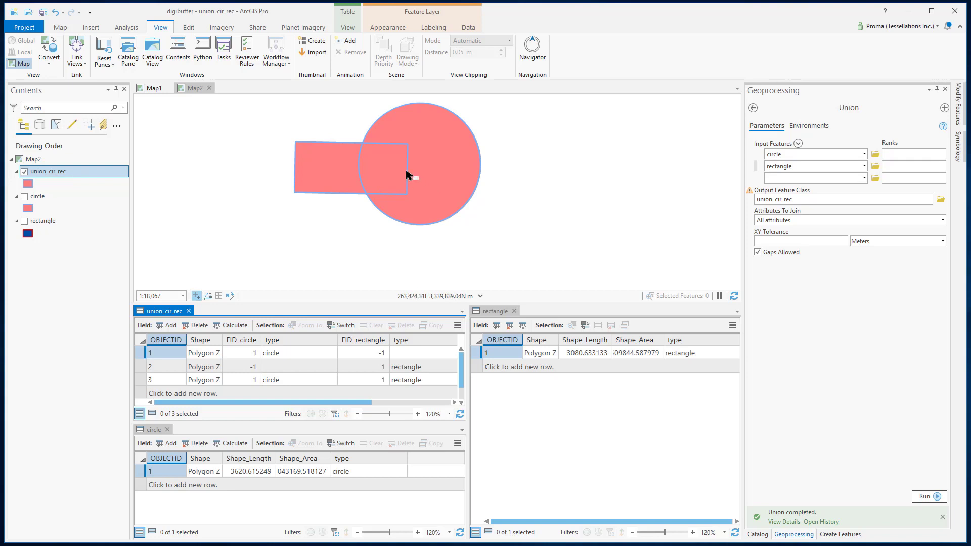
- Highlight union_cir_rec rows 1–3 to identify the circle-only, rectangle-only and overlap pieces
left_click(347, 251)
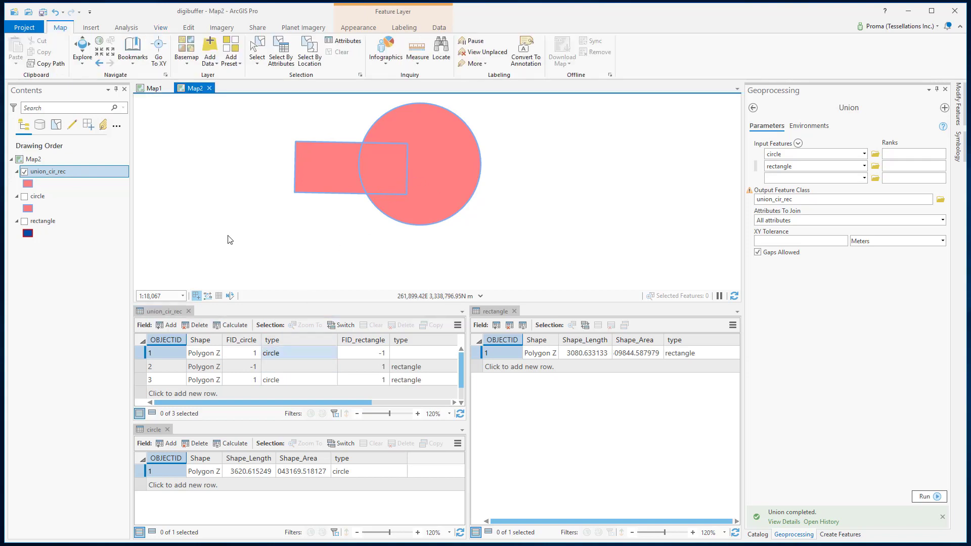
left_click(141, 354)
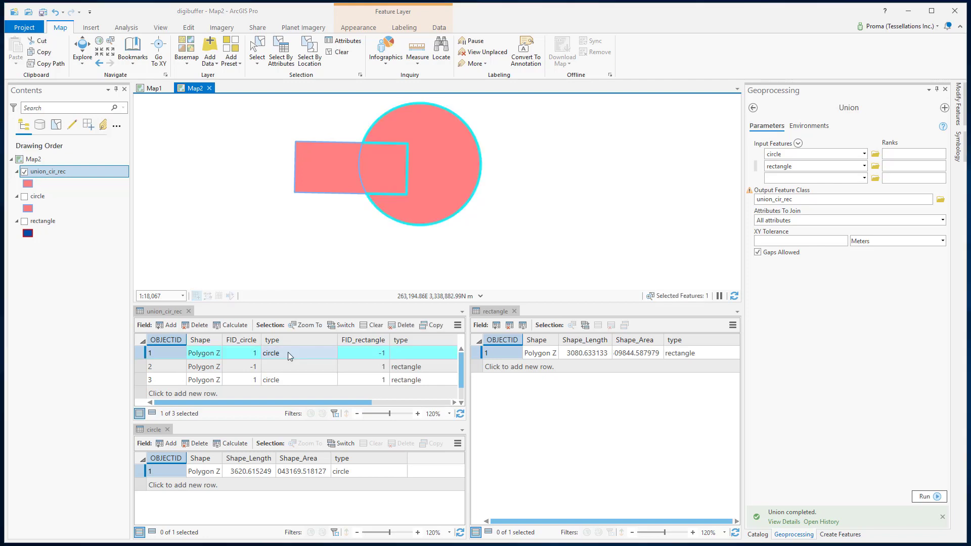
left_click(288, 353)
left_click(141, 366)
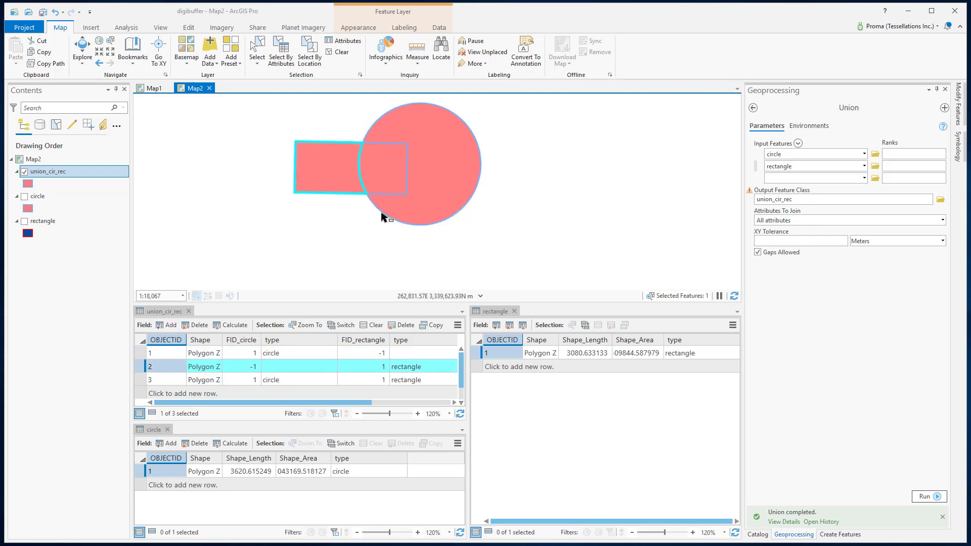
left_click(289, 380)
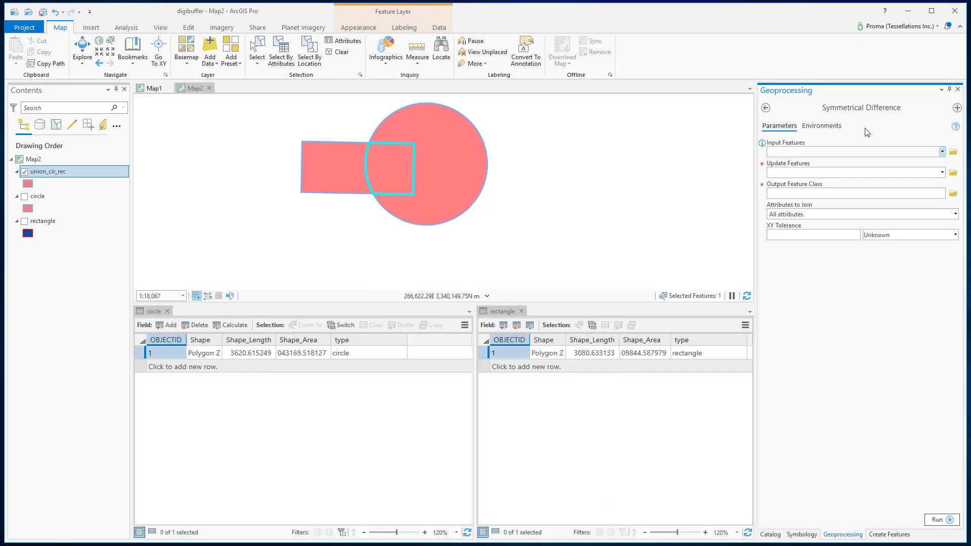
- Set circle as Input Features and rectangle as Update Features for Symmetrical Difference
left_click(942, 152)
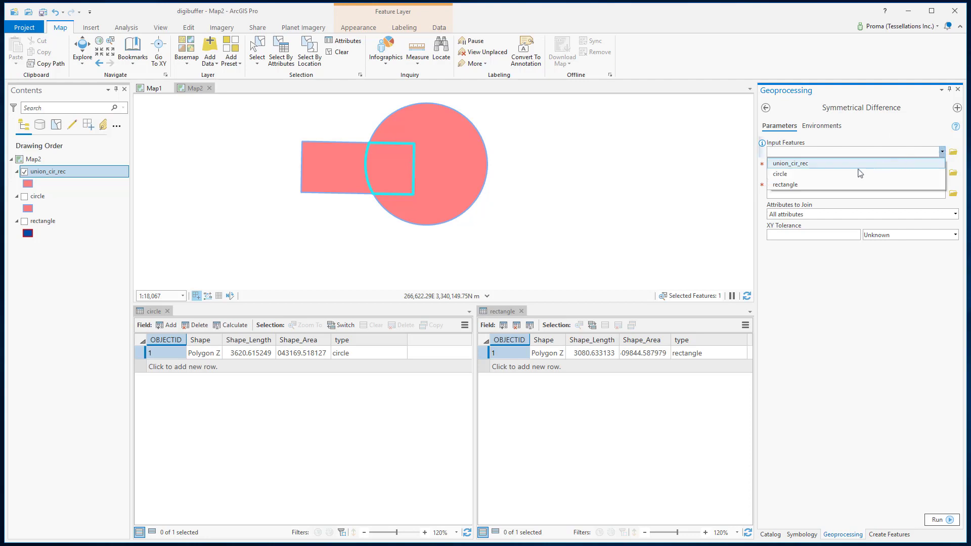
left_click(832, 174)
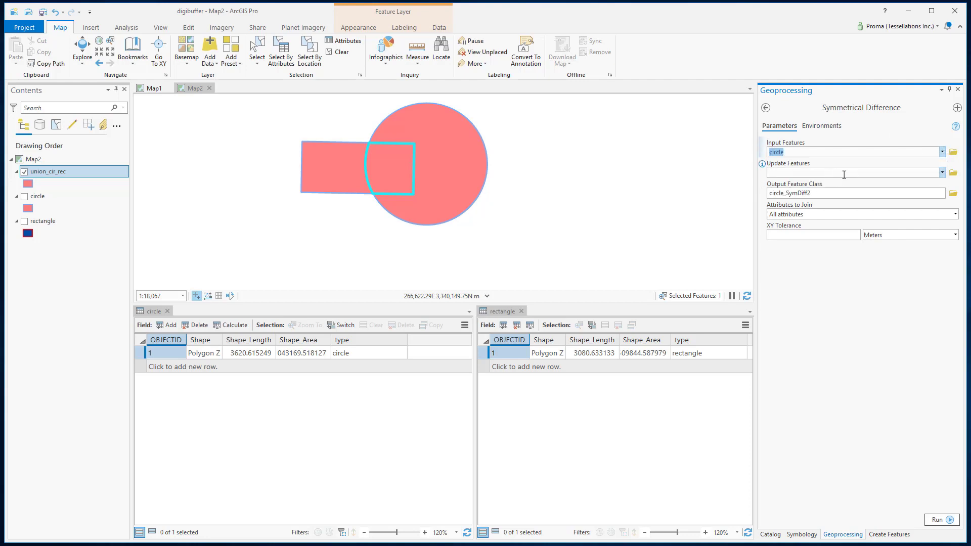
left_click(942, 173)
left_click(911, 203)
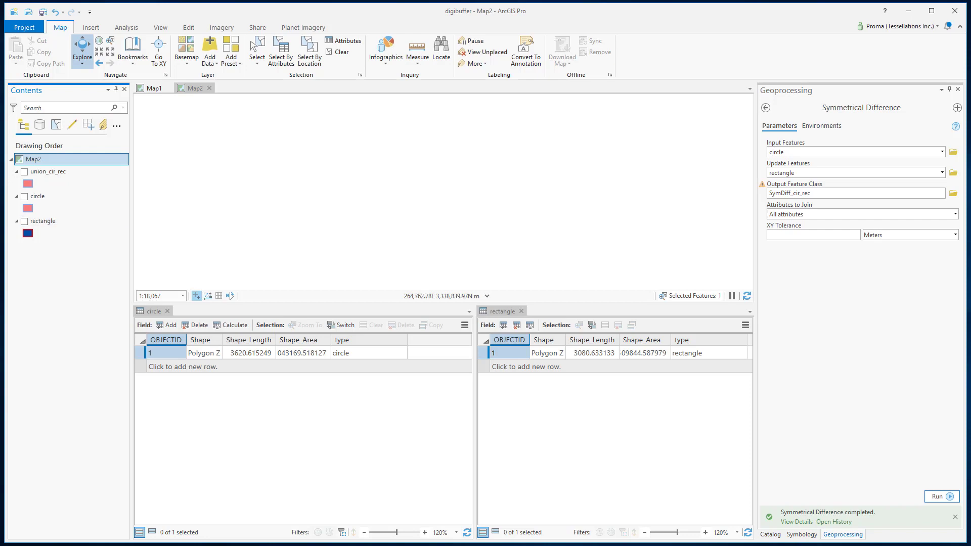
- Run the symmetrical difference and highlight the circle-only and rectangle-only SymDiff_cir_rec records
left_click(939, 496)
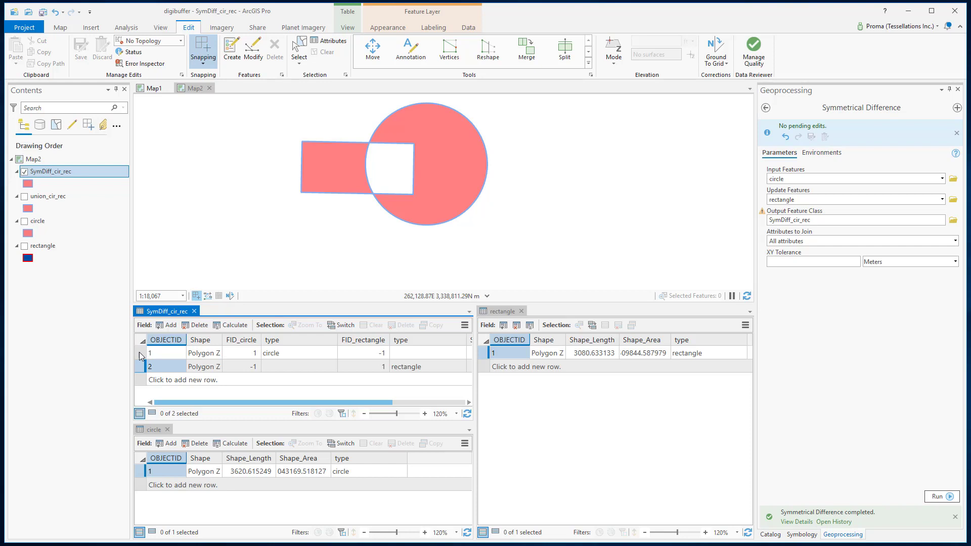
left_click(140, 353)
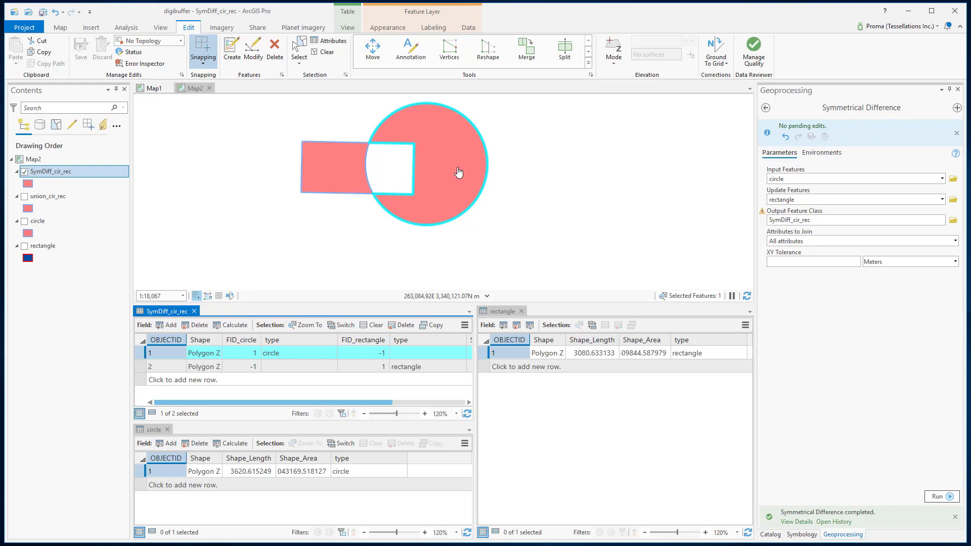
left_click(140, 367)
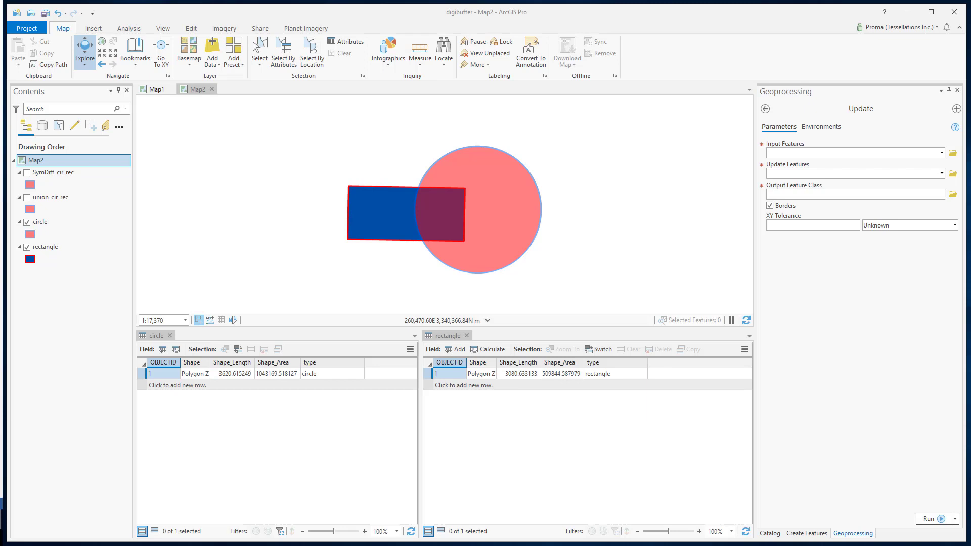
- Run Update with circle as Input Features and rectangle as Update Features into update_cir_rec
left_click(941, 152)
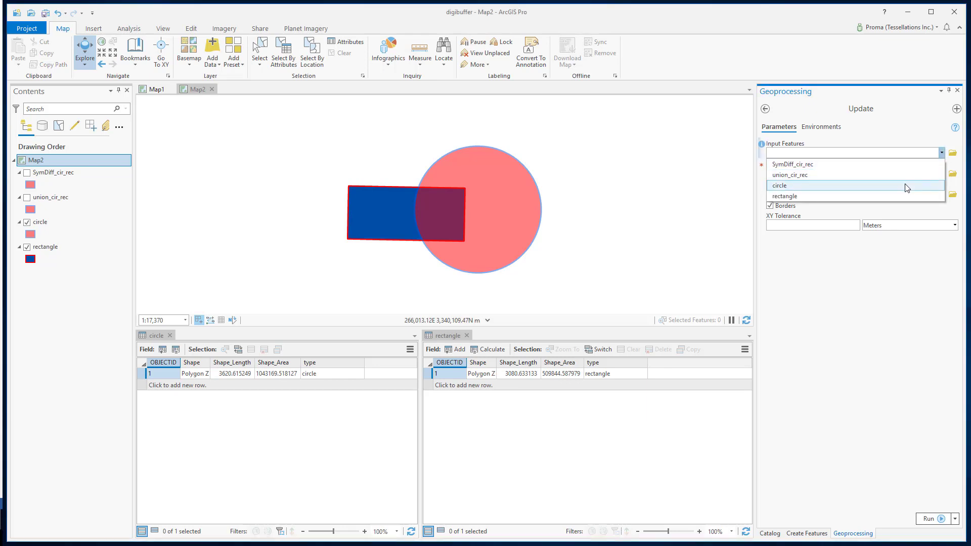
left_click(905, 186)
left_click(941, 174)
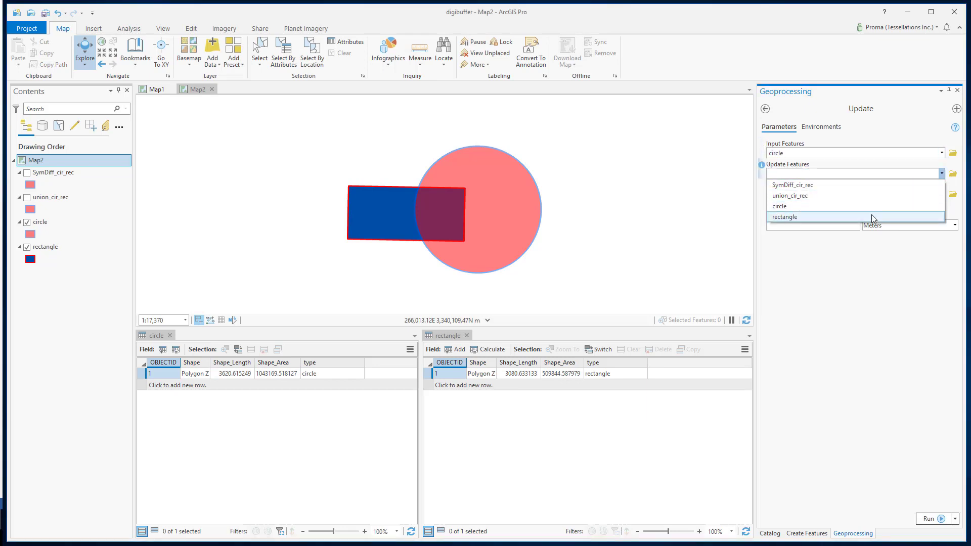
left_click(871, 217)
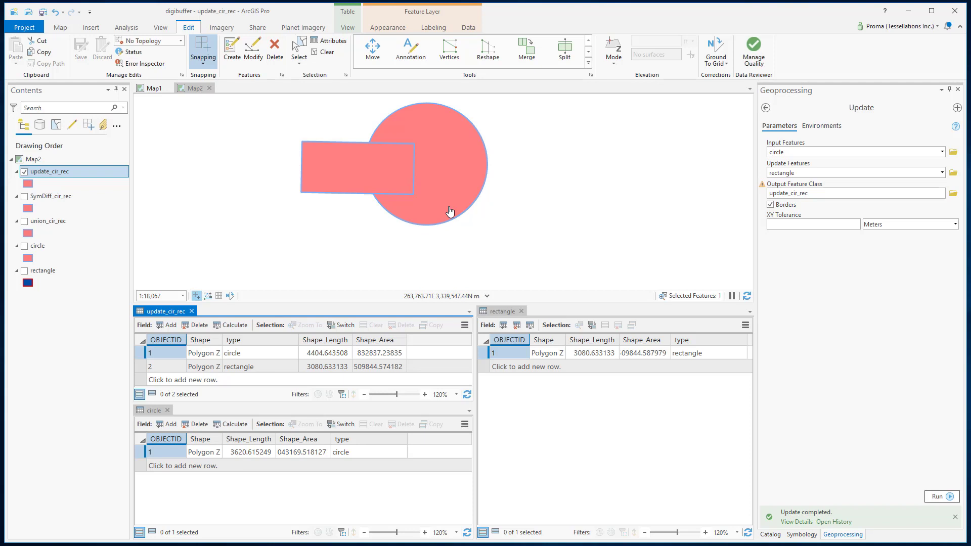
- Highlight update_cir_rec's notched circle (area 832837.23835) and whole rectangle (area 509844.574182) records
left_click(139, 354)
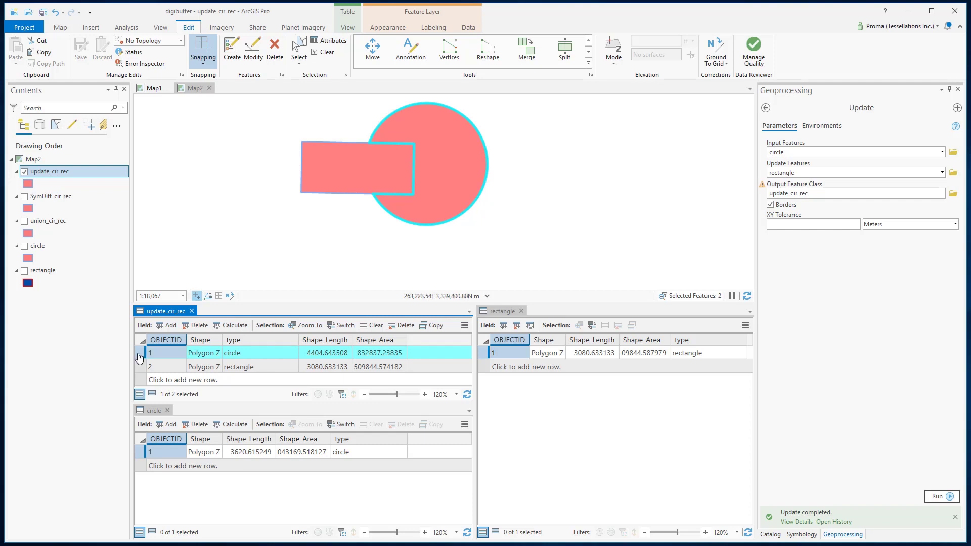
left_click(141, 366)
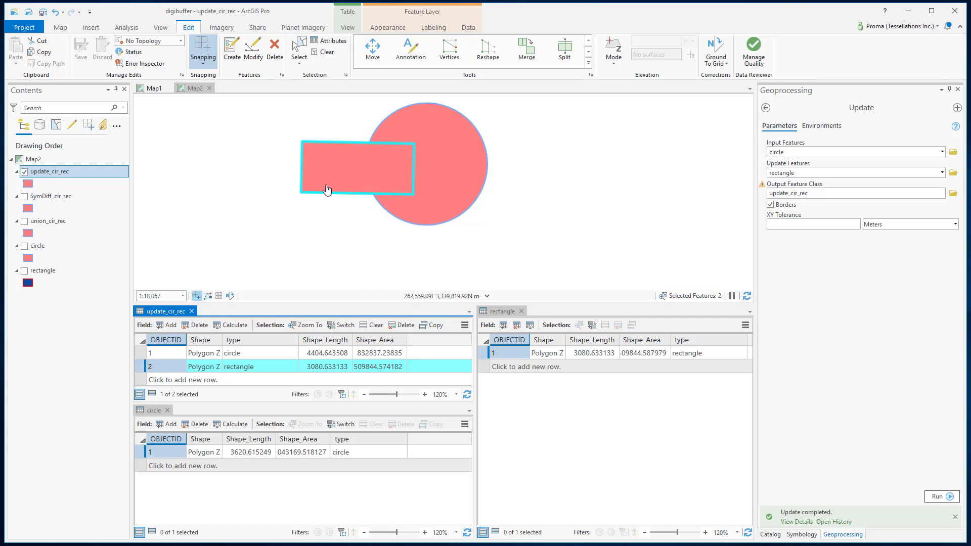
- Swap the Update inputs: rectangle as Input Features, circle as Update Features, output update_rec_cir
left_click(941, 151)
left_click(920, 206)
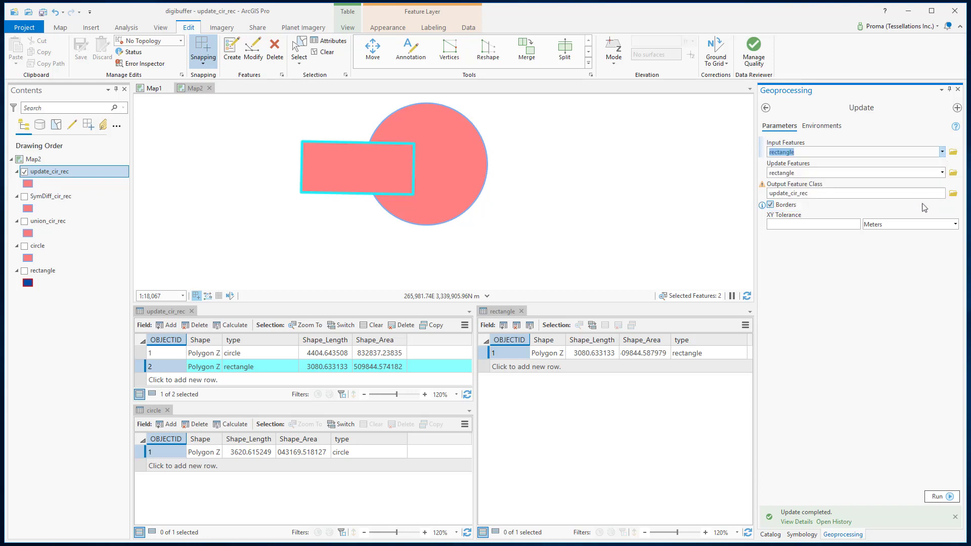
left_click(942, 173)
left_click(942, 173)
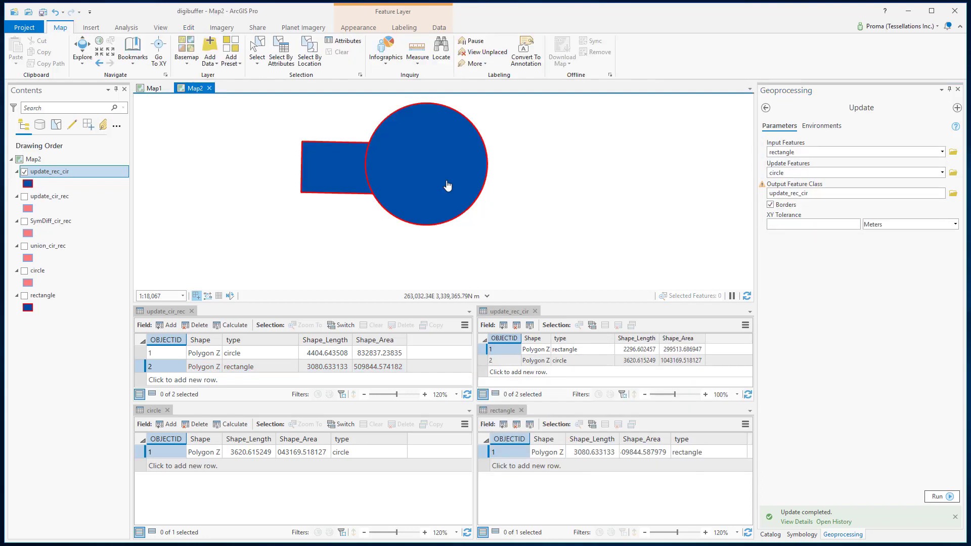
- Highlight update_rec_cir's clipped rectangle (299513.686947) and whole circle (1043169.518127) records
left_click(575, 360)
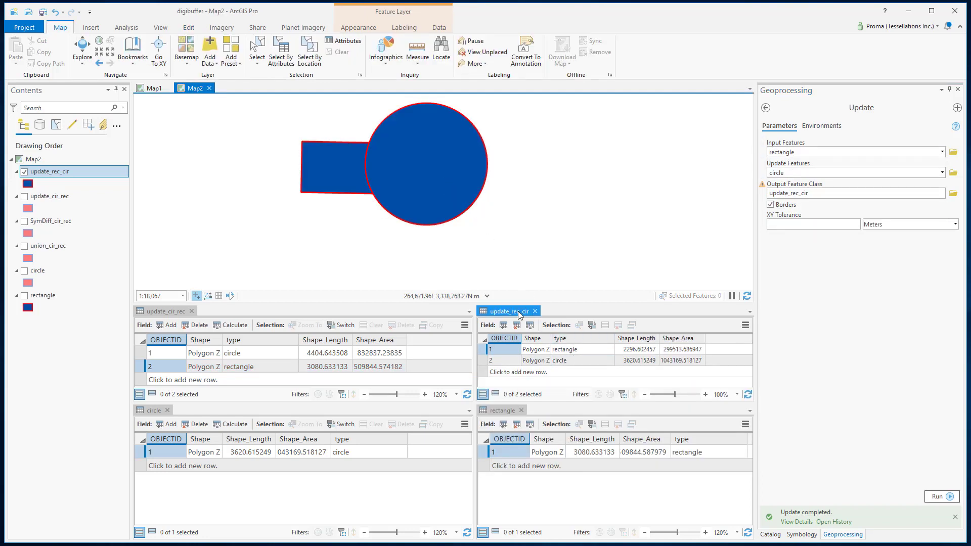
left_click(486, 349)
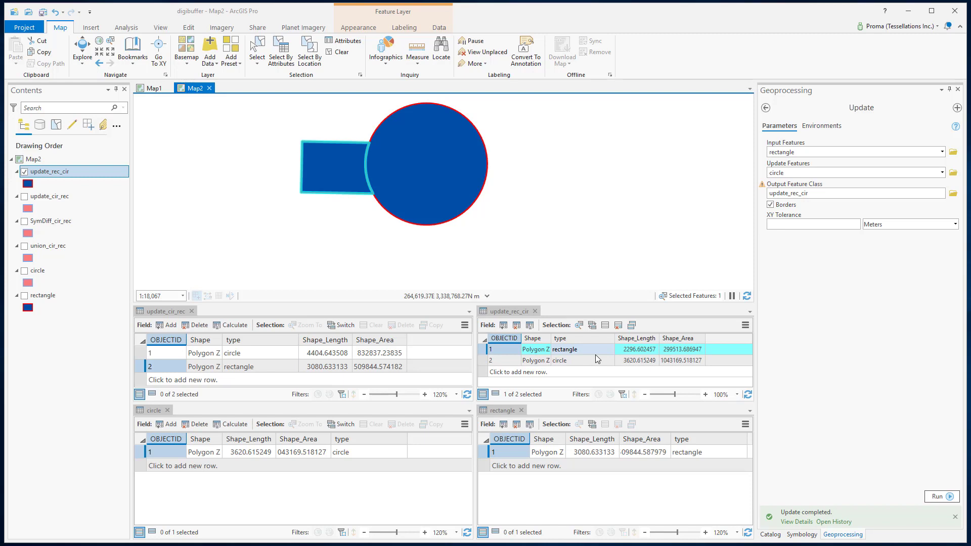
left_click(495, 360)
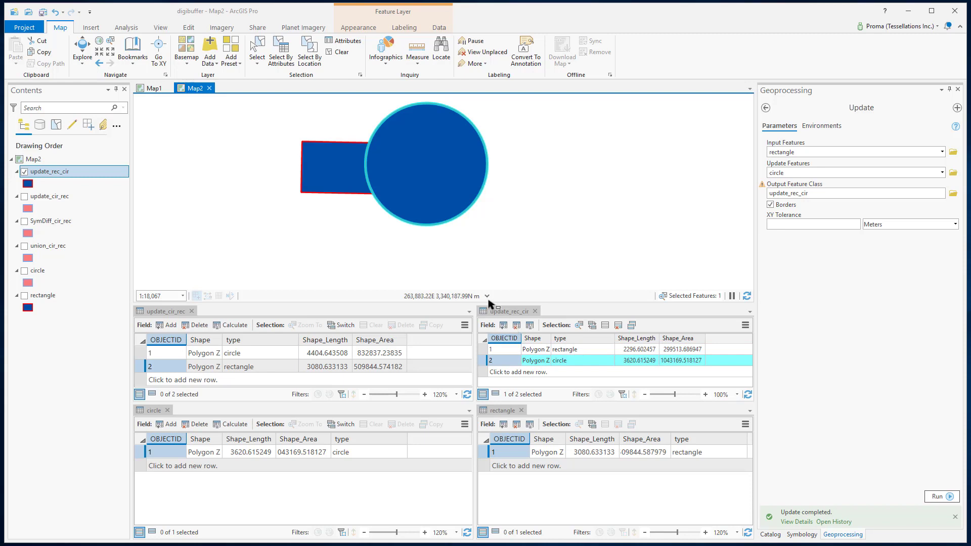